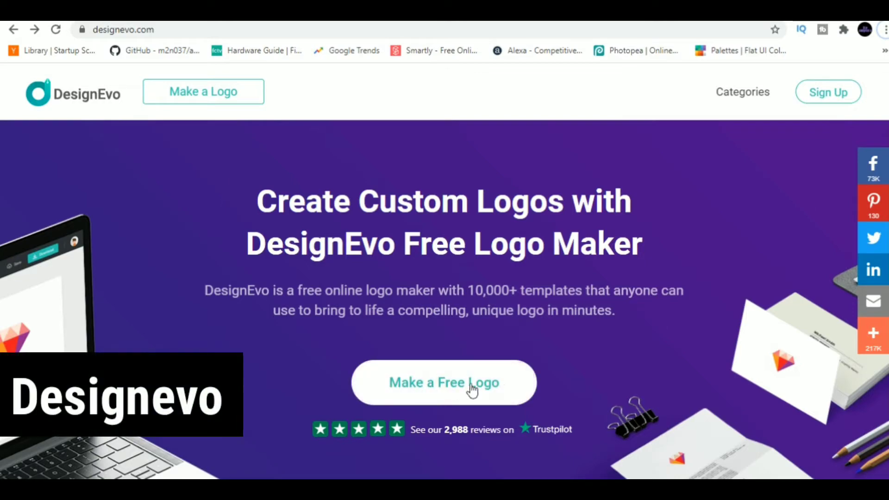
{"action": "scroll", "coordinate": [675, 348], "scroll_direction": "down", "scroll_amount": 5}
{"action": "scroll", "coordinate": [675, 349], "scroll_direction": "down", "scroll_amount": 2}
{"action": "scroll", "coordinate": [676, 349], "scroll_direction": "down", "scroll_amount": 2}
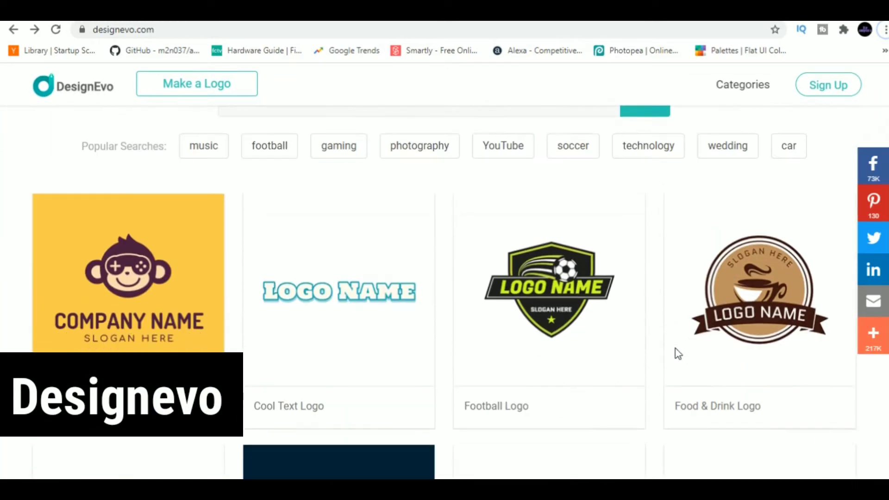
{"action": "scroll", "coordinate": [675, 348], "scroll_direction": "down", "scroll_amount": 4}
{"action": "scroll", "coordinate": [675, 349], "scroll_direction": "down", "scroll_amount": 3}
{"action": "scroll", "coordinate": [676, 349], "scroll_direction": "down", "scroll_amount": 1}
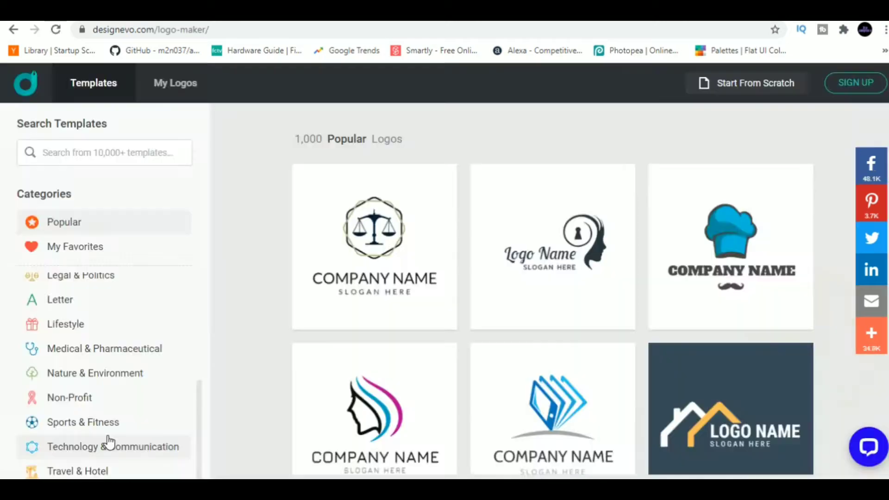
Filter the DesignEvo logo templates to the Technology & Communication category.
{"action": "left_click", "coordinate": [91, 454]}
{"action": "scroll", "coordinate": [558, 347], "scroll_direction": "down", "scroll_amount": 2}
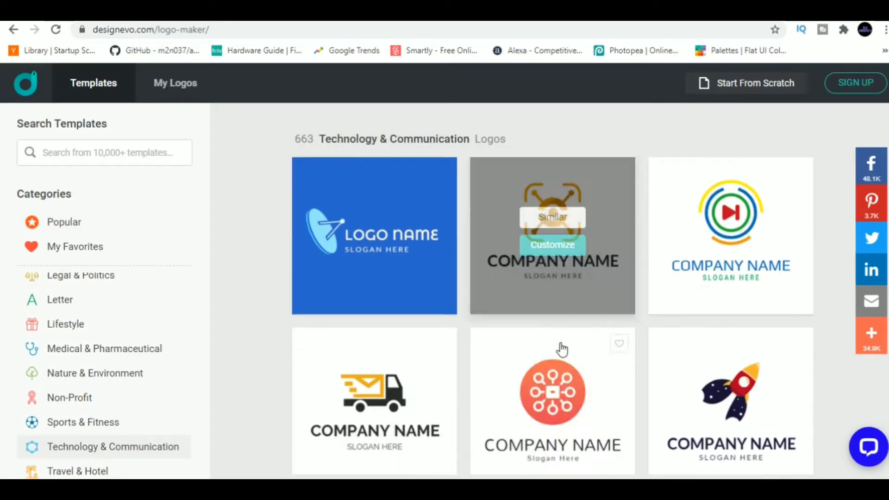
{"action": "scroll", "coordinate": [560, 347], "scroll_direction": "down", "scroll_amount": 1}
{"action": "scroll", "coordinate": [561, 347], "scroll_direction": "down", "scroll_amount": 2}
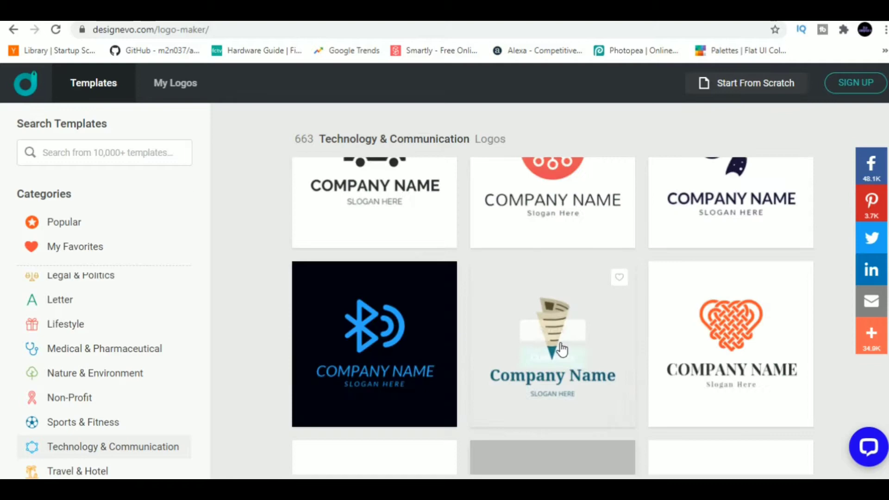
{"action": "scroll", "coordinate": [561, 349], "scroll_direction": "down", "scroll_amount": 3}
{"action": "scroll", "coordinate": [561, 350], "scroll_direction": "down", "scroll_amount": 2}
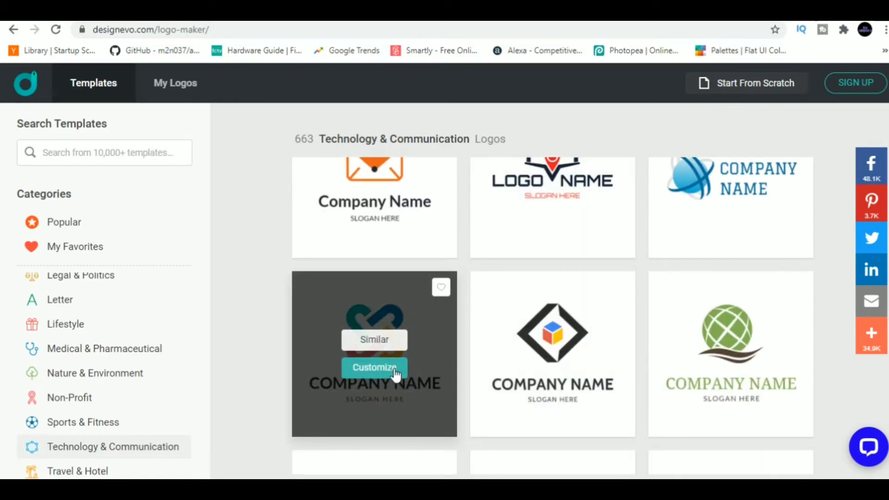
Customize the cross template, renaming it Tech Simplified in a blue bold art style.
{"action": "left_click", "coordinate": [393, 371]}
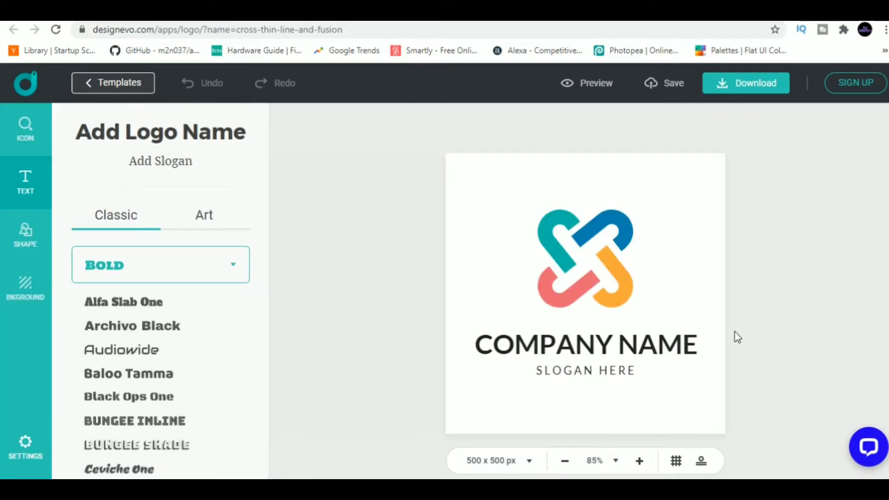
{"action": "double_click", "coordinate": [645, 342]}
{"action": "type", "text": "TEC"}
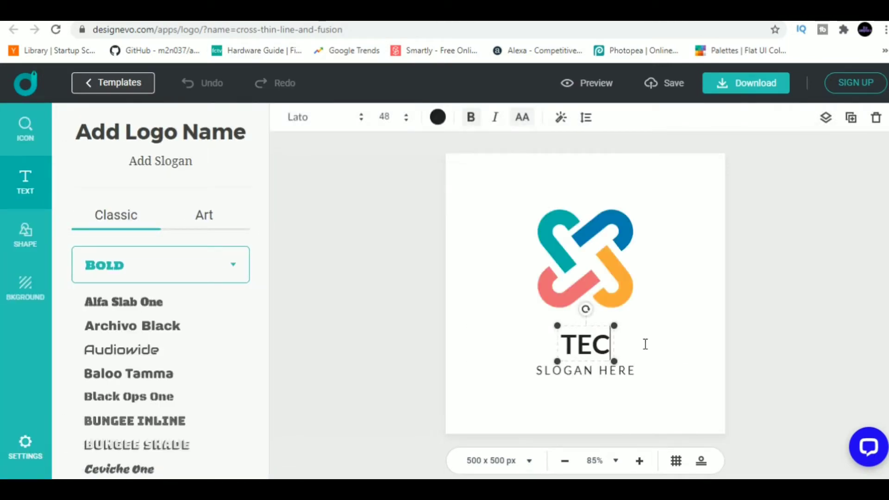
{"action": "type", "text": "IED"}
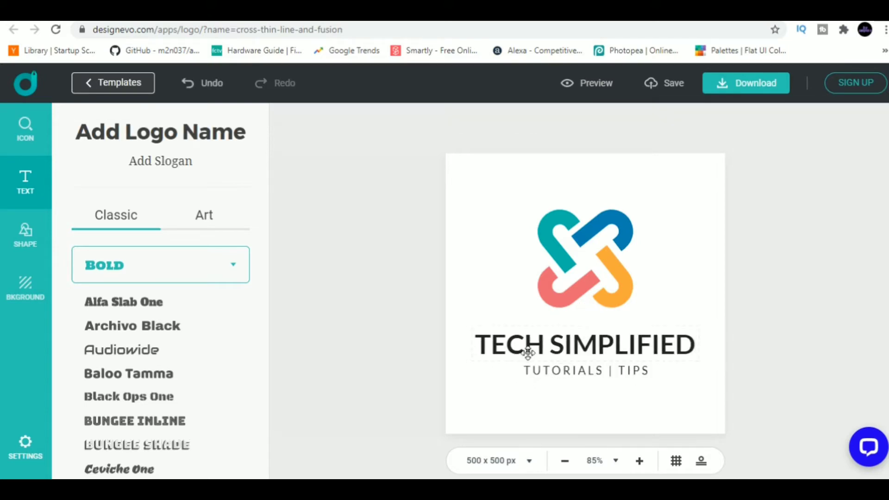
{"action": "left_click", "coordinate": [525, 350]}
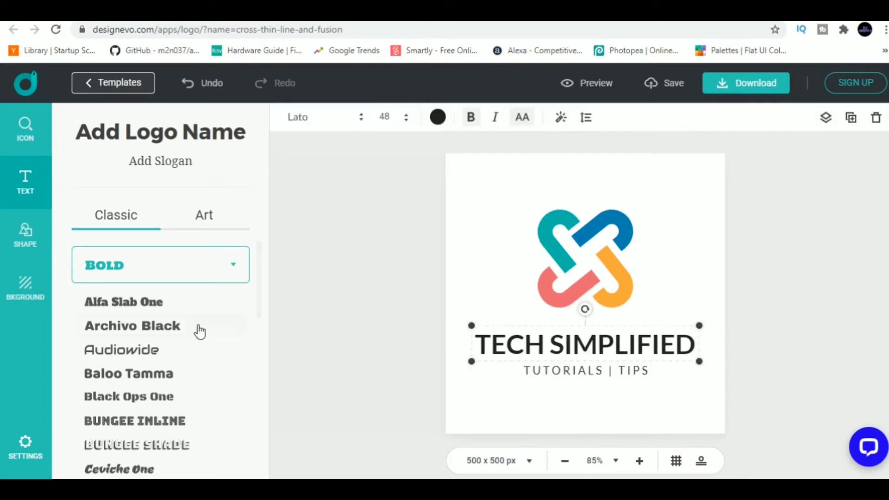
{"action": "left_click", "coordinate": [179, 360]}
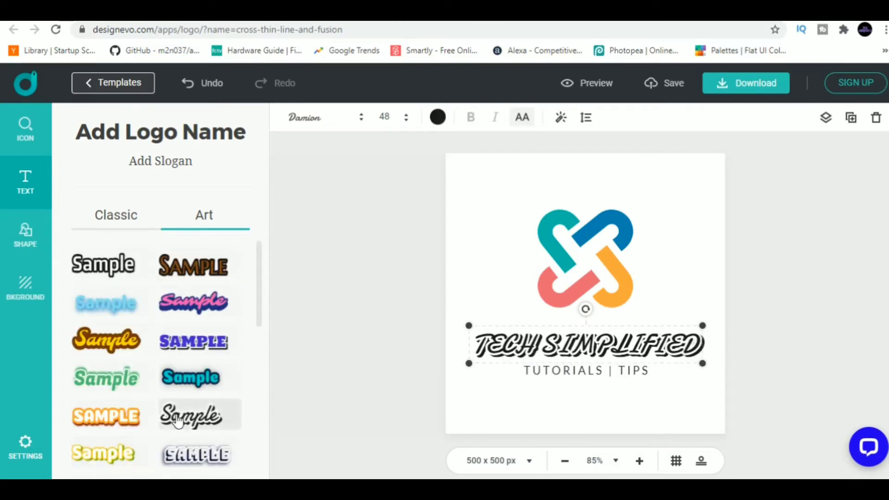
{"action": "scroll", "coordinate": [177, 423], "scroll_direction": "down", "scroll_amount": 3}
{"action": "left_click", "coordinate": [127, 362]}
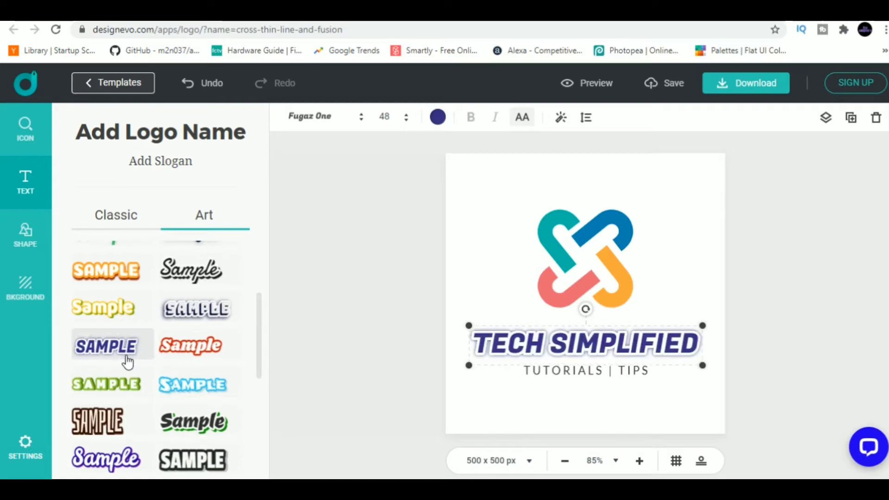
Set the logo background to black and preview the finished design.
{"action": "left_click", "coordinate": [27, 290]}
{"action": "scroll", "coordinate": [142, 337], "scroll_direction": "down", "scroll_amount": 1}
{"action": "left_click", "coordinate": [144, 364]}
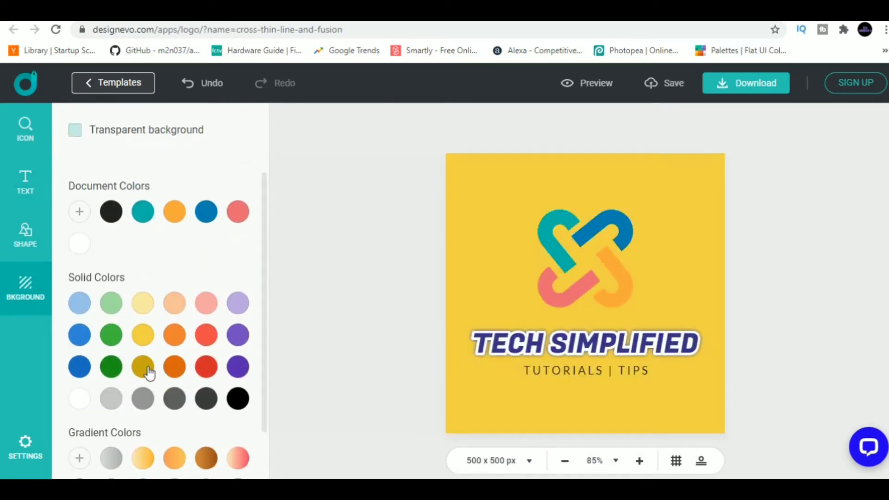
{"action": "left_click", "coordinate": [143, 368]}
{"action": "left_click", "coordinate": [177, 402]}
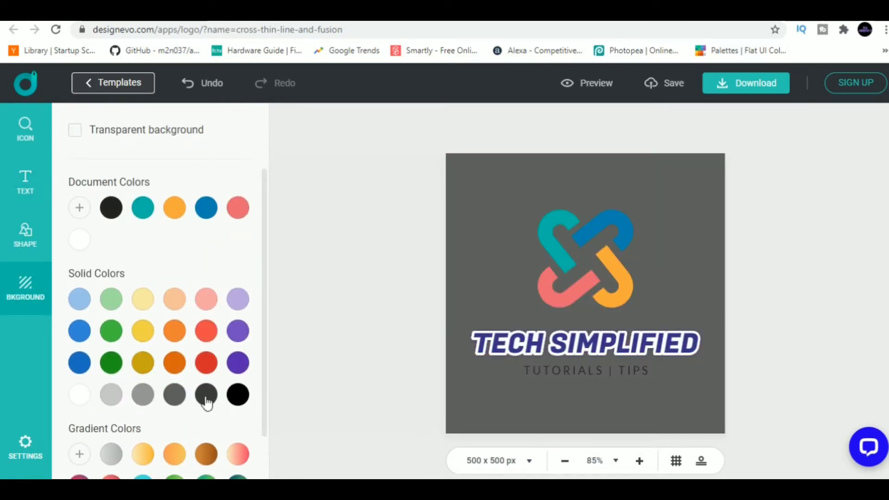
{"action": "left_click", "coordinate": [238, 394]}
{"action": "left_click", "coordinate": [764, 293]}
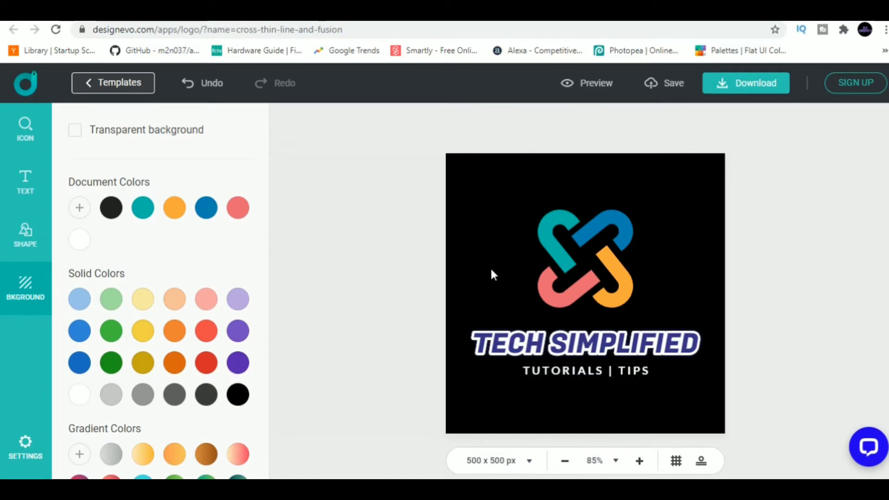
{"action": "left_click", "coordinate": [21, 236]}
{"action": "left_click", "coordinate": [24, 184]}
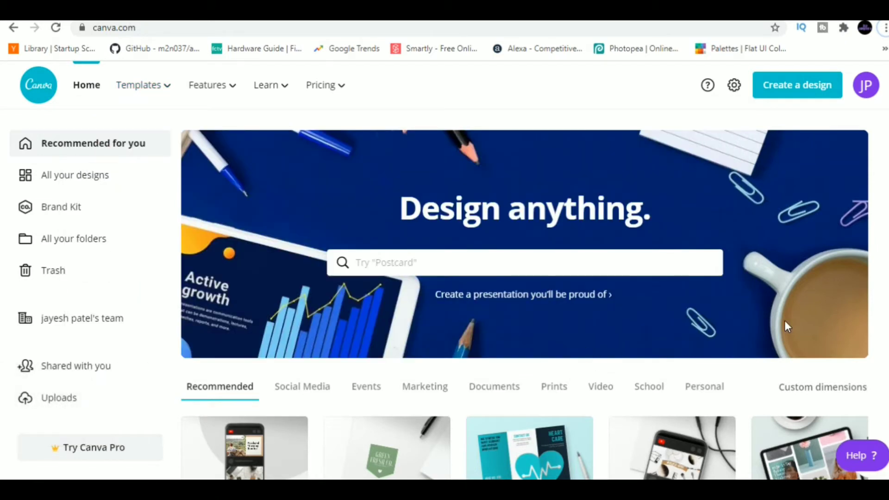
{"action": "scroll", "coordinate": [785, 326], "scroll_direction": "down", "scroll_amount": 2}
{"action": "scroll", "coordinate": [784, 327], "scroll_direction": "down", "scroll_amount": 1}
{"action": "scroll", "coordinate": [785, 326], "scroll_direction": "down", "scroll_amount": 3}
{"action": "scroll", "coordinate": [786, 326], "scroll_direction": "down", "scroll_amount": 1}
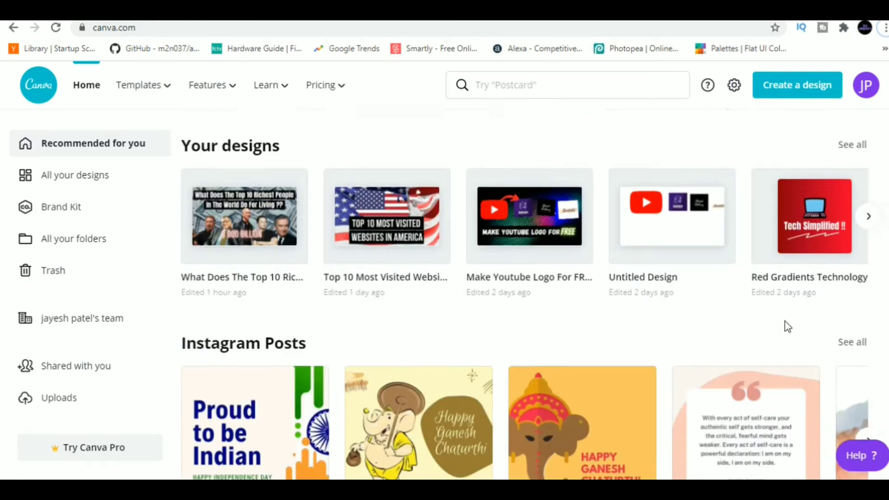
{"action": "scroll", "coordinate": [786, 326], "scroll_direction": "down", "scroll_amount": 3}
{"action": "scroll", "coordinate": [787, 326], "scroll_direction": "down", "scroll_amount": 2}
{"action": "scroll", "coordinate": [787, 327], "scroll_direction": "down", "scroll_amount": 4}
{"action": "scroll", "coordinate": [787, 326], "scroll_direction": "up", "scroll_amount": 15}
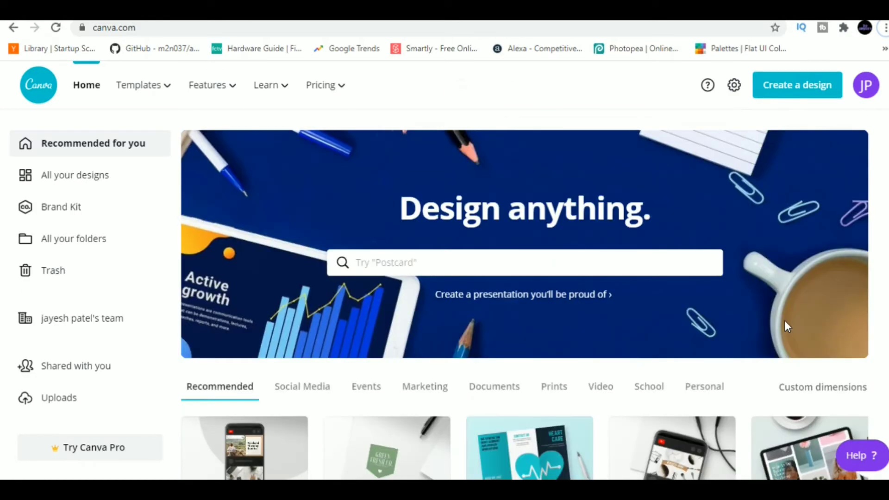
Search Canva's templates for Logo.
{"action": "left_click", "coordinate": [598, 259]}
{"action": "type", "text": "logo"}
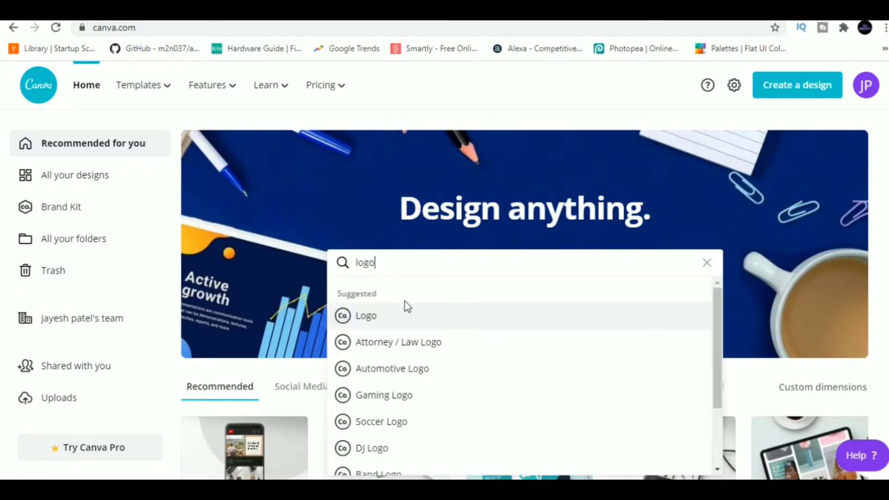
{"action": "left_click", "coordinate": [407, 315]}
{"action": "scroll", "coordinate": [640, 311], "scroll_direction": "down", "scroll_amount": 5}
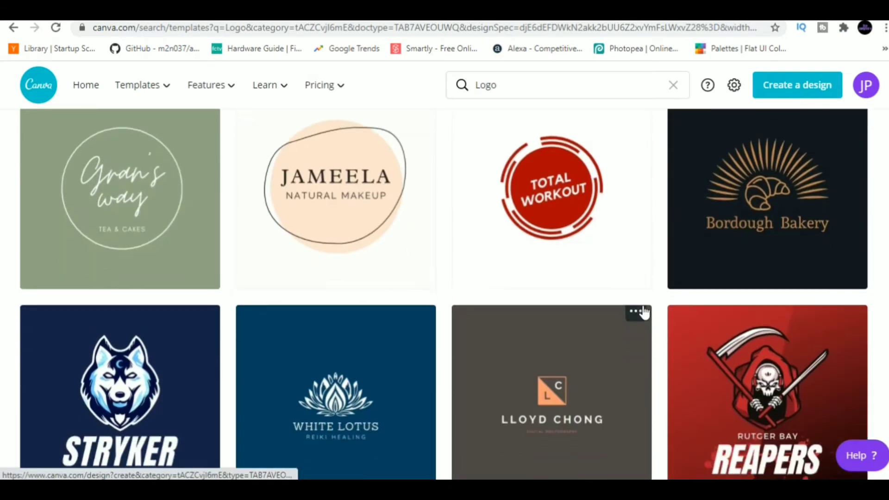
{"action": "scroll", "coordinate": [641, 312], "scroll_direction": "down", "scroll_amount": 2}
{"action": "scroll", "coordinate": [641, 312], "scroll_direction": "down", "scroll_amount": 2}
{"action": "scroll", "coordinate": [644, 312], "scroll_direction": "down", "scroll_amount": 2}
{"action": "scroll", "coordinate": [644, 313], "scroll_direction": "down", "scroll_amount": 2}
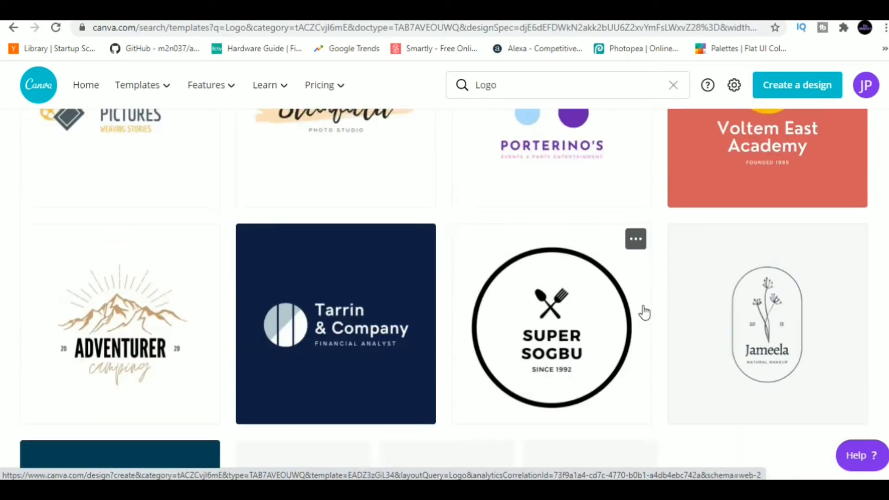
{"action": "scroll", "coordinate": [644, 312], "scroll_direction": "down", "scroll_amount": 4}
{"action": "scroll", "coordinate": [644, 312], "scroll_direction": "down", "scroll_amount": 4}
{"action": "scroll", "coordinate": [643, 312], "scroll_direction": "down", "scroll_amount": 2}
{"action": "scroll", "coordinate": [644, 313], "scroll_direction": "up", "scroll_amount": 1}
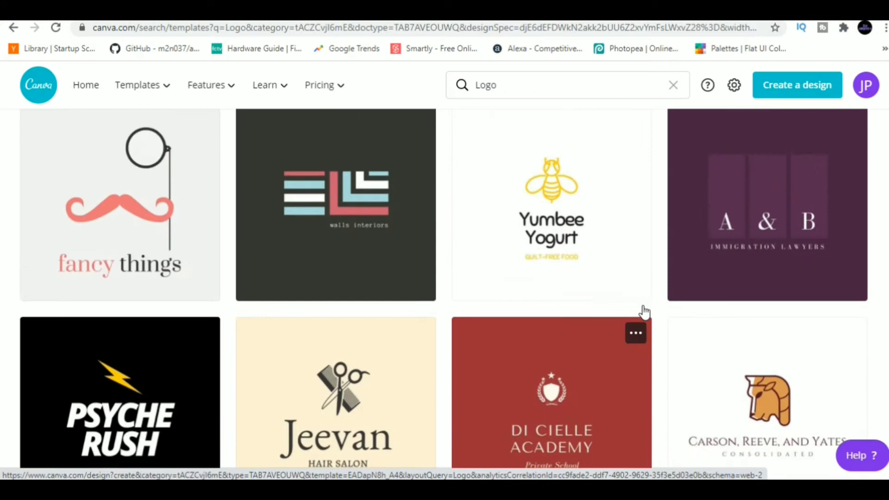
Open the Colorful Lines template and fit the name text on one line at size 24.
{"action": "left_click", "coordinate": [373, 201]}
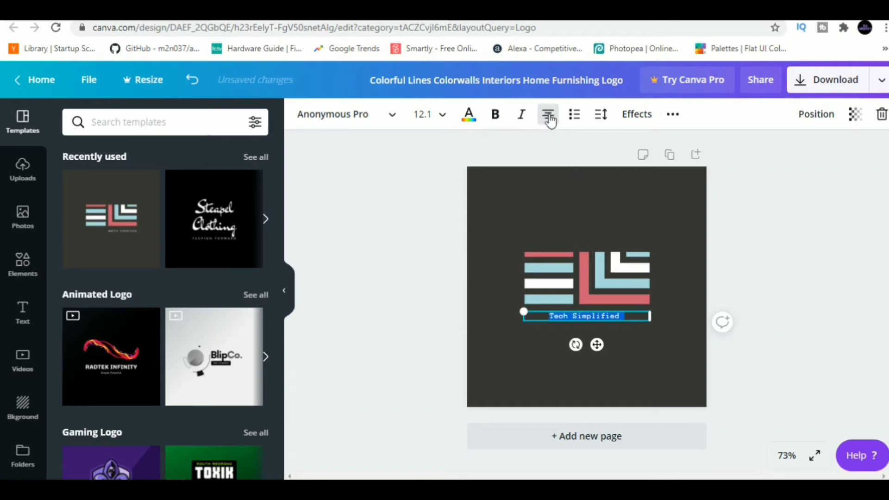
{"action": "left_click", "coordinate": [424, 114]}
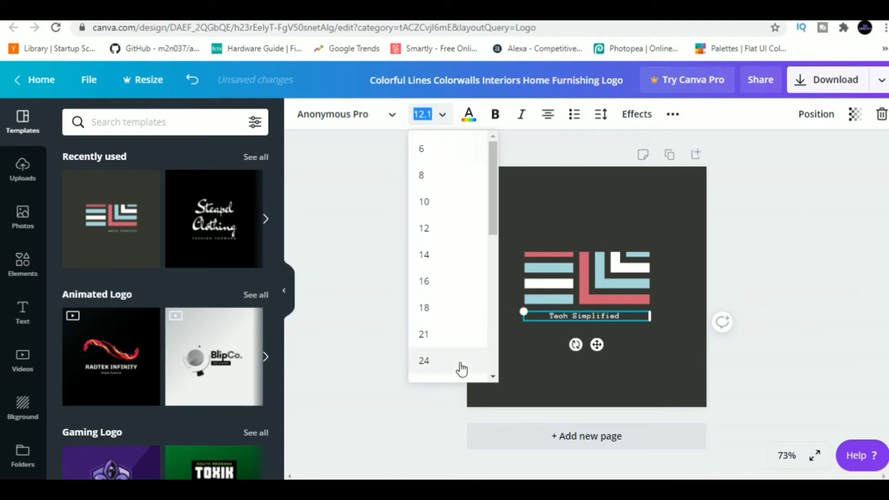
{"action": "left_click", "coordinate": [462, 361]}
{"action": "left_click_drag", "start_coordinate": [522, 327], "coordinate": [504, 329]}
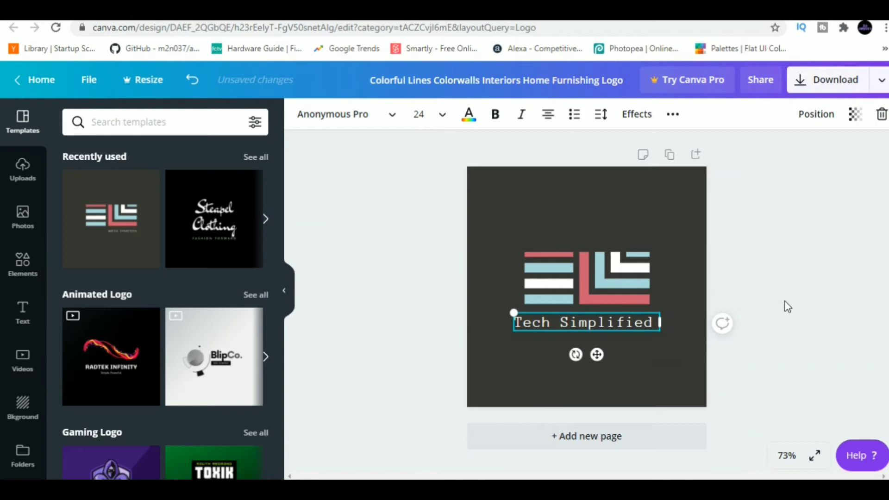
Keep PNG as the download file type, close the panel, and try Resize.
{"action": "left_click", "coordinate": [881, 80]}
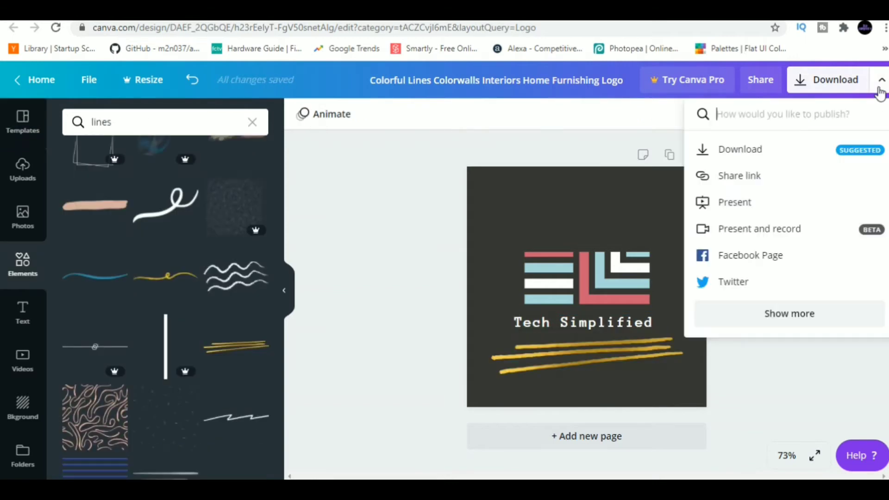
{"action": "left_click", "coordinate": [813, 159]}
{"action": "left_click", "coordinate": [810, 174]}
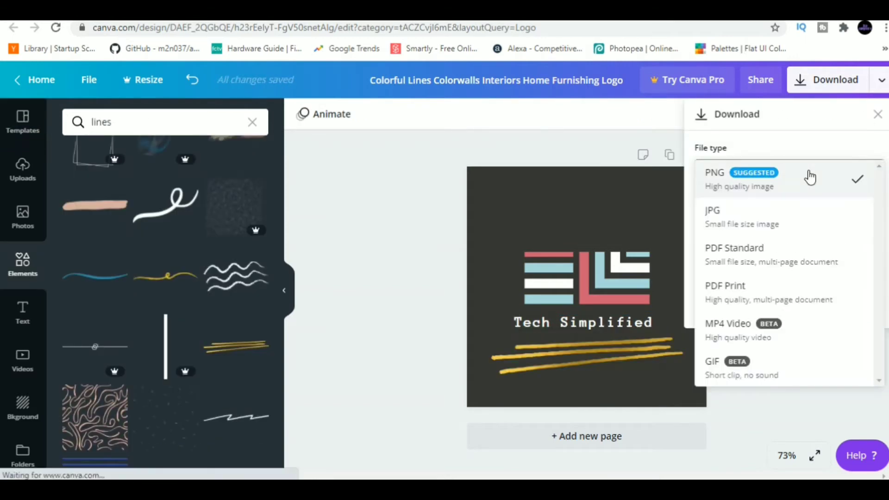
{"action": "left_click", "coordinate": [781, 189]}
{"action": "left_click", "coordinate": [790, 345]}
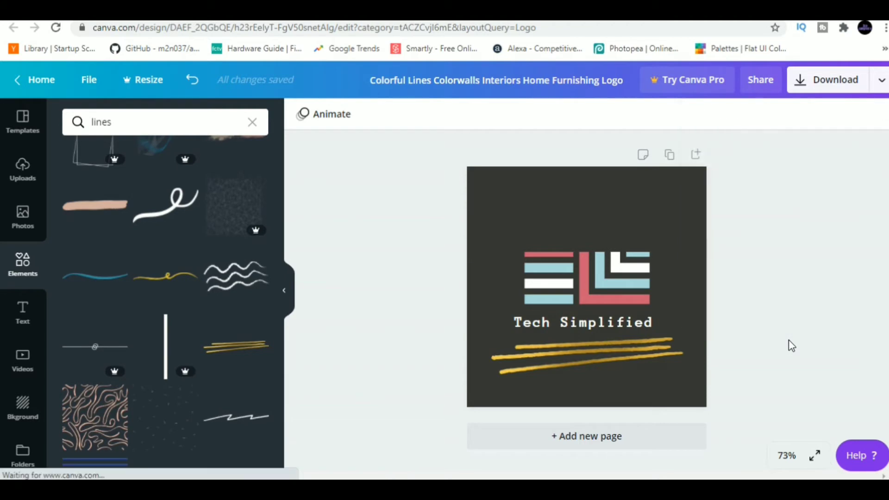
{"action": "left_click", "coordinate": [137, 81]}
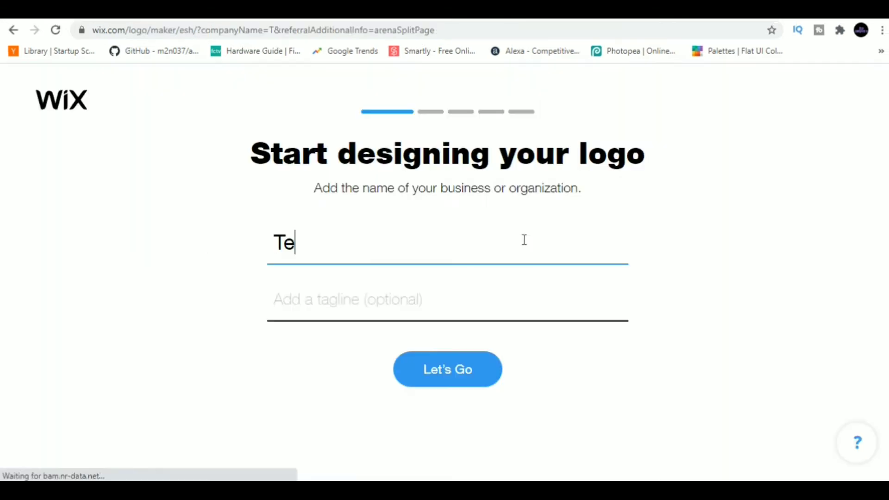
{"action": "type", "text": "ch"}
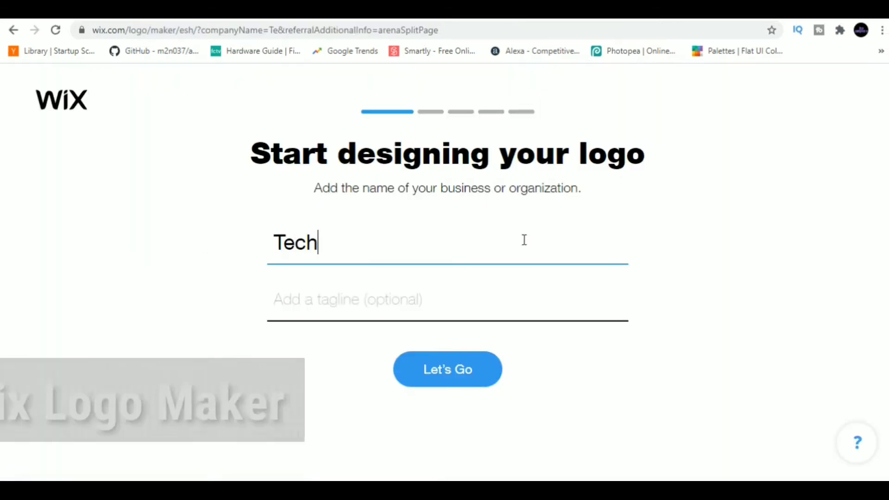
{"action": "type", "text": " Simplified"}
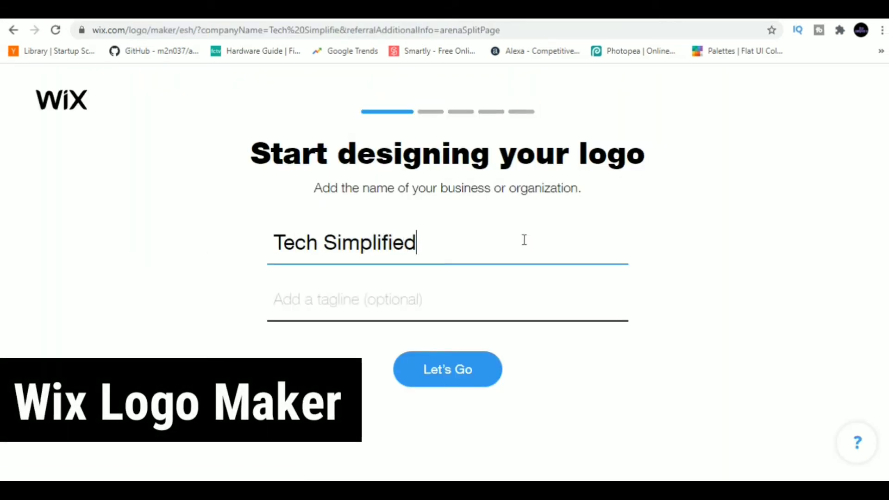
Name the logo Tech Simplified and choose the Tech & Software Tutorials industry.
{"action": "left_click", "coordinate": [463, 368]}
{"action": "type", "text": "tutor"}
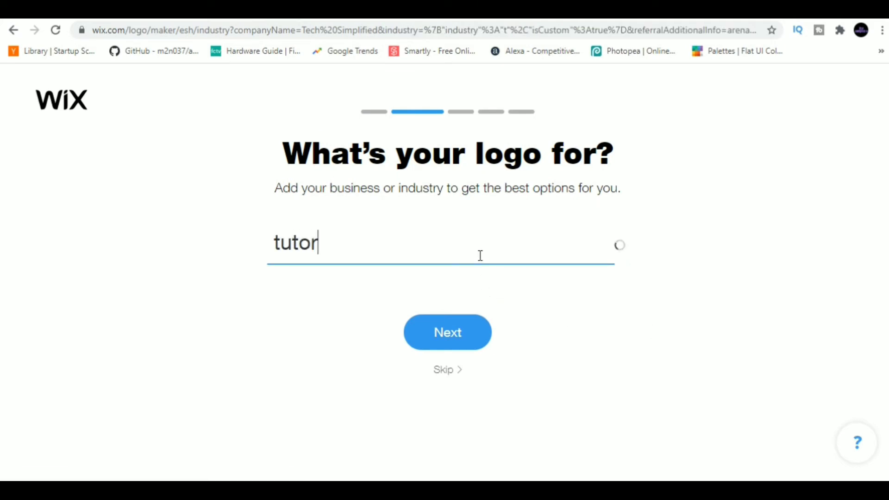
{"action": "type", "text": "ials"}
{"action": "left_click", "coordinate": [389, 315]}
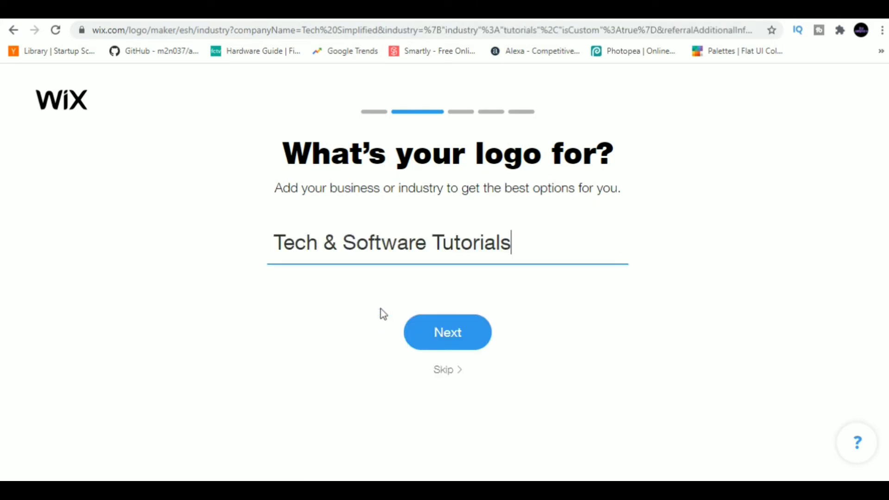
{"action": "left_click", "coordinate": [476, 337]}
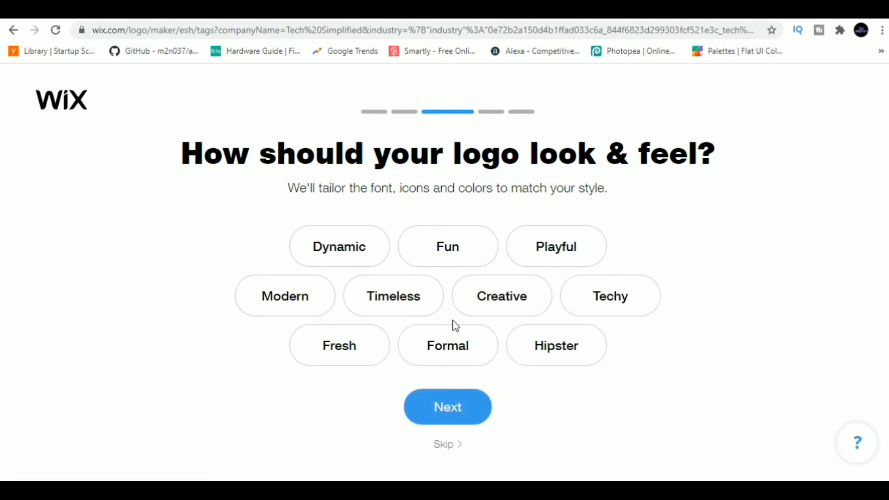
Add Creative, Fun and Techy to the logo styles.
{"action": "left_click", "coordinate": [487, 299]}
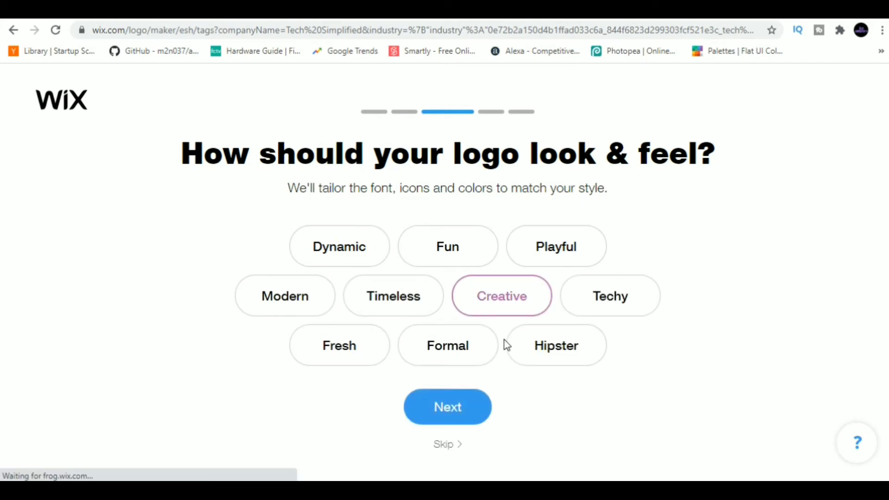
{"action": "left_click", "coordinate": [457, 265]}
{"action": "left_click", "coordinate": [621, 302]}
{"action": "left_click", "coordinate": [472, 407]}
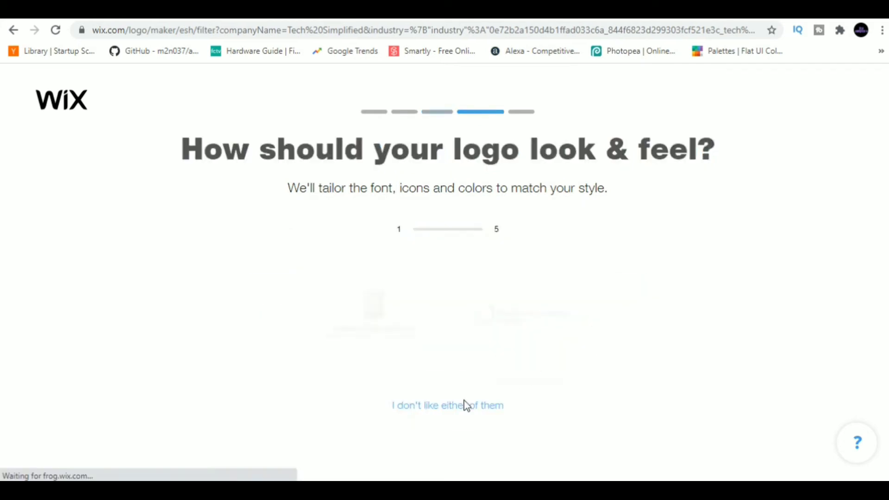
Pick the preferred sample logo in each of the four comparison pairs.
{"action": "left_click", "coordinate": [520, 327]}
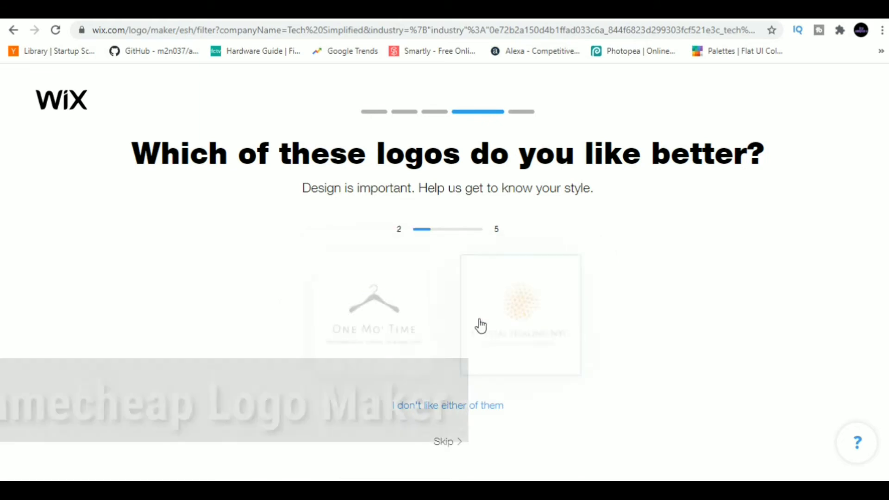
{"action": "left_click", "coordinate": [403, 344]}
{"action": "left_click", "coordinate": [546, 329]}
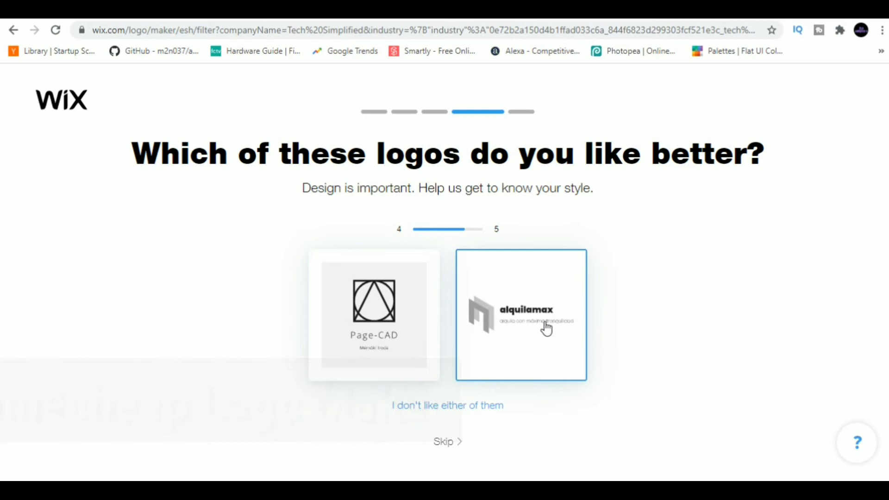
{"action": "left_click", "coordinate": [529, 347]}
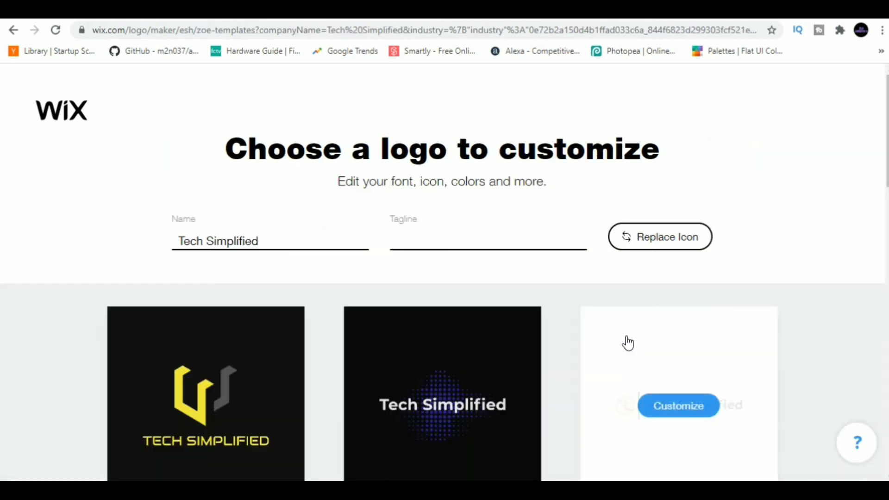
{"action": "scroll", "coordinate": [739, 262], "scroll_direction": "down", "scroll_amount": 3}
{"action": "scroll", "coordinate": [711, 296], "scroll_direction": "up", "scroll_amount": 2}
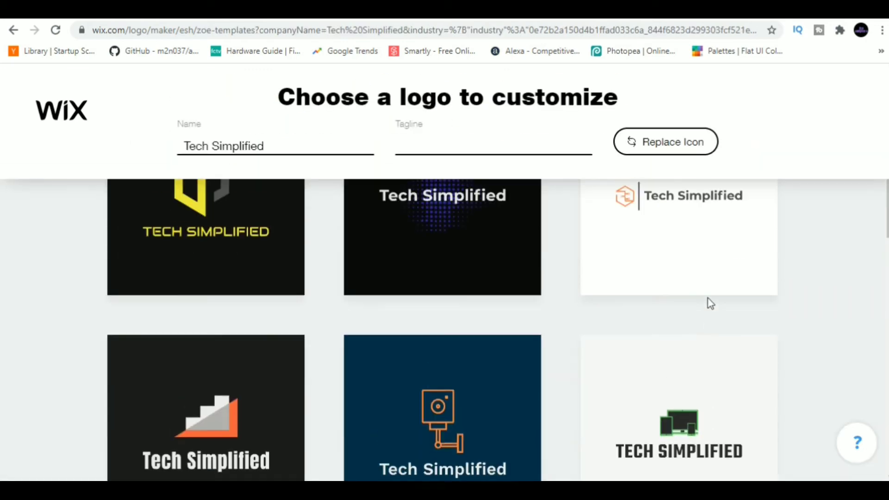
{"action": "scroll", "coordinate": [708, 298], "scroll_direction": "down", "scroll_amount": 3}
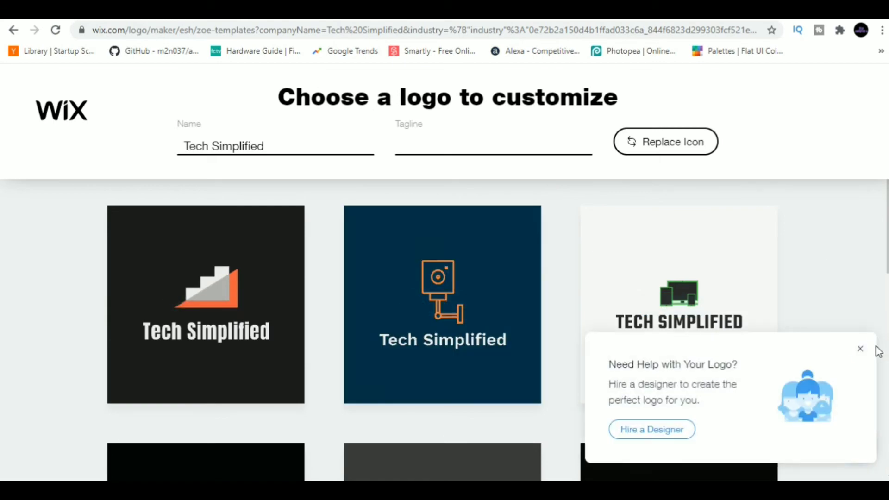
{"action": "left_click", "coordinate": [860, 348]}
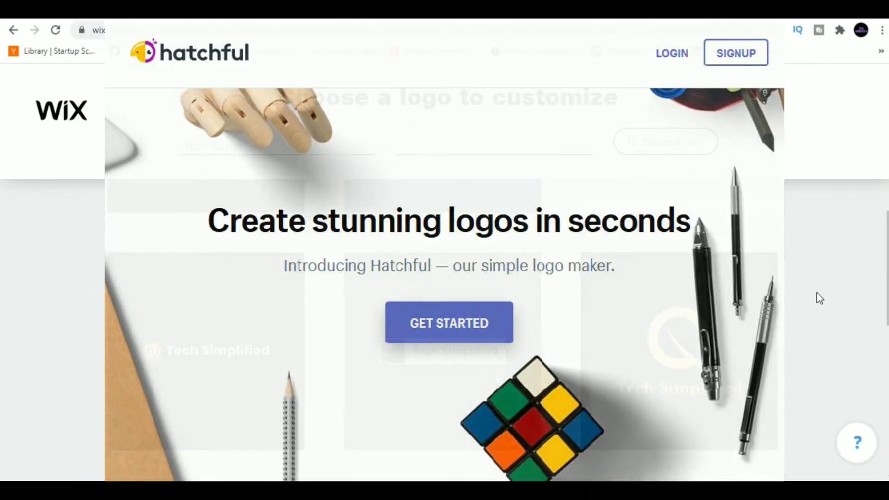
{"action": "scroll", "coordinate": [820, 298], "scroll_direction": "down", "scroll_amount": 3}
{"action": "scroll", "coordinate": [819, 298], "scroll_direction": "down", "scroll_amount": 2}
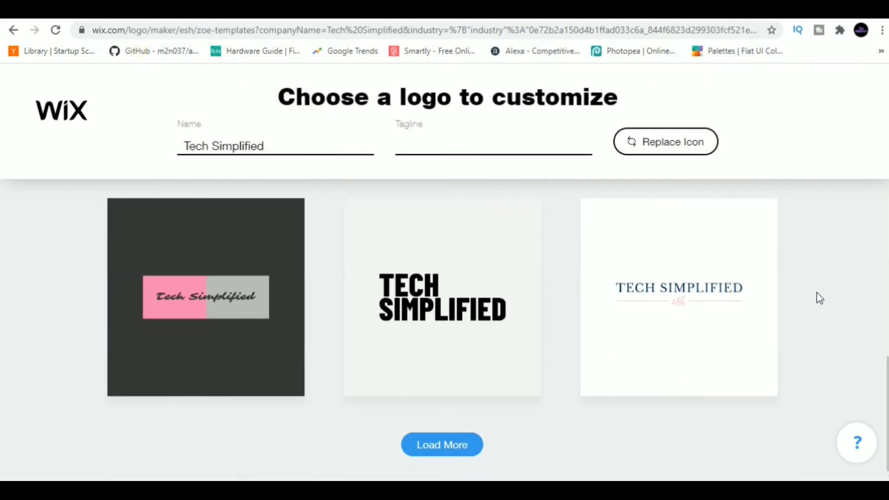
{"action": "scroll", "coordinate": [819, 298], "scroll_direction": "down", "scroll_amount": 3}
{"action": "scroll", "coordinate": [819, 298], "scroll_direction": "up", "scroll_amount": 3}
{"action": "scroll", "coordinate": [819, 299], "scroll_direction": "up", "scroll_amount": 1}
{"action": "scroll", "coordinate": [820, 297], "scroll_direction": "up", "scroll_amount": 2}
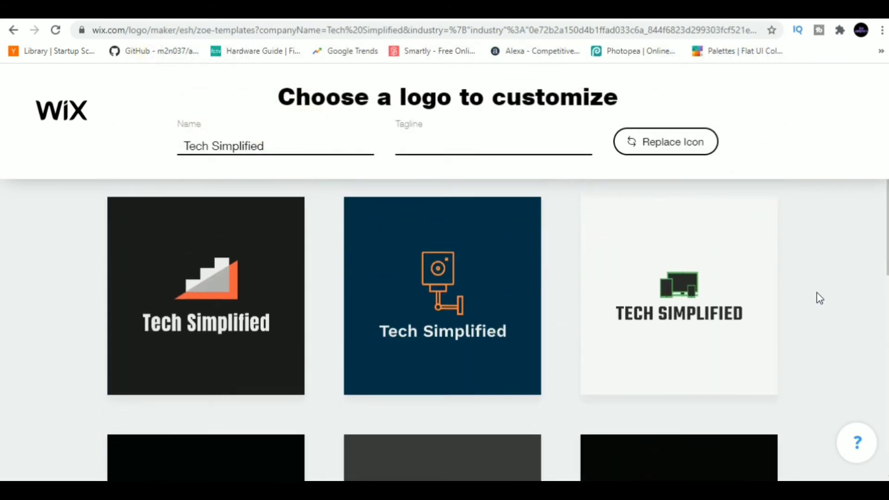
Open the staircase logo, review its Icons, Shapes and Background settings, then finish editing.
{"action": "mouse_move", "coordinate": [206, 295]}
{"action": "left_click", "coordinate": [225, 315]}
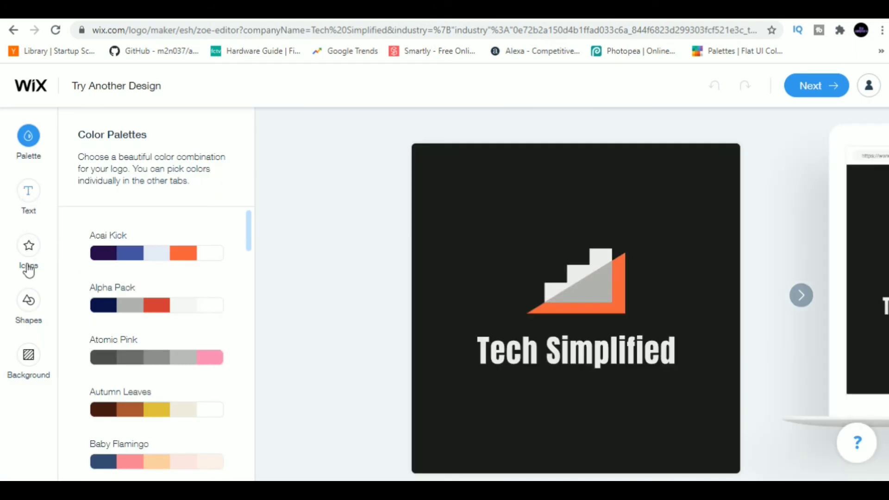
{"action": "left_click", "coordinate": [29, 268]}
{"action": "left_click", "coordinate": [30, 310]}
{"action": "left_click", "coordinate": [29, 356]}
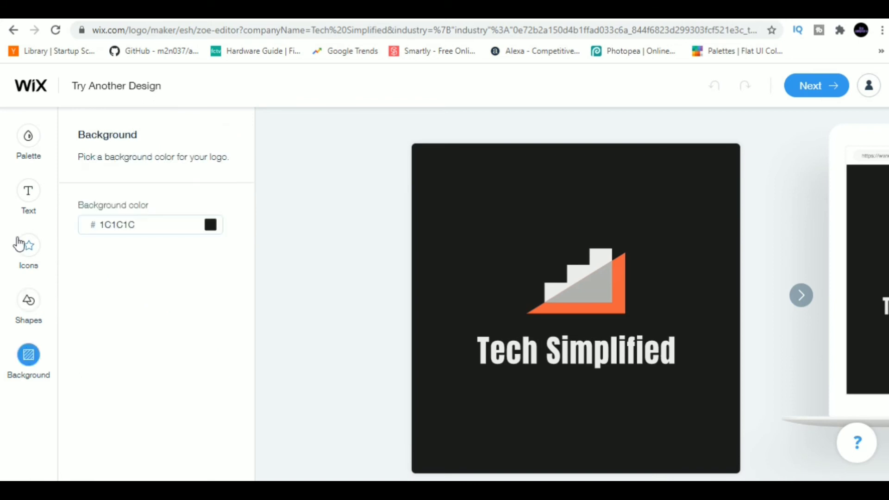
{"action": "left_click", "coordinate": [813, 89]}
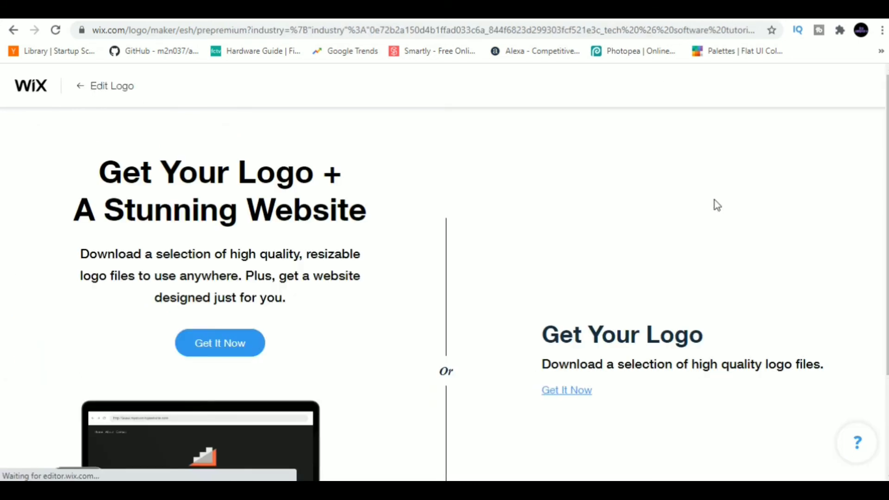
Choose the logo-only option, download the free sample, and open the downloaded jpg.
{"action": "left_click", "coordinate": [658, 364]}
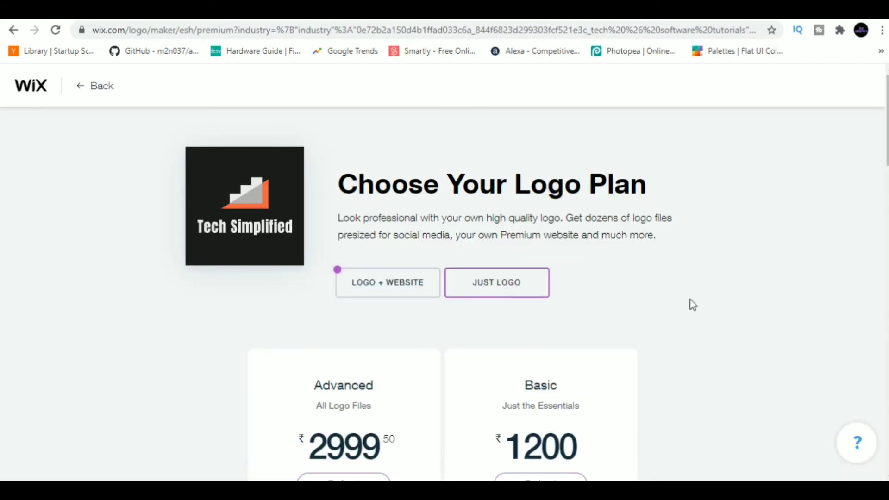
{"action": "scroll", "coordinate": [691, 304], "scroll_direction": "down", "scroll_amount": 5}
{"action": "scroll", "coordinate": [690, 303], "scroll_direction": "up", "scroll_amount": 3}
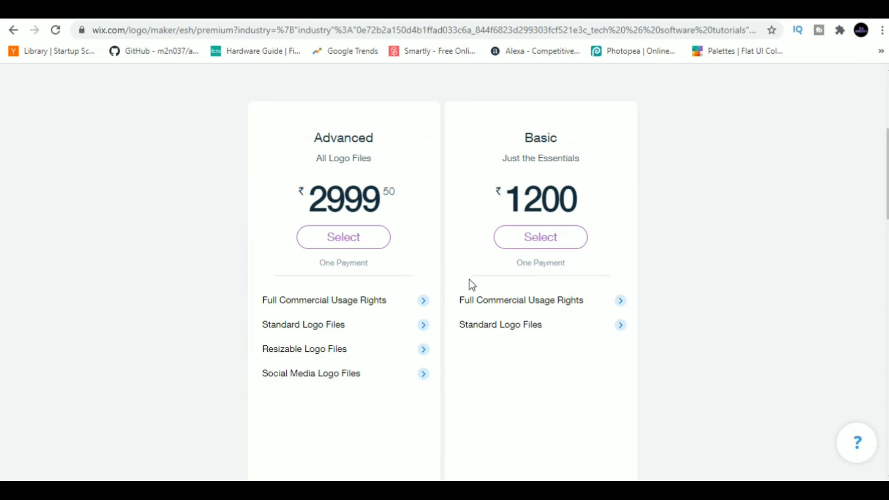
{"action": "scroll", "coordinate": [651, 372], "scroll_direction": "down", "scroll_amount": 4}
{"action": "scroll", "coordinate": [474, 273], "scroll_direction": "down", "scroll_amount": 1}
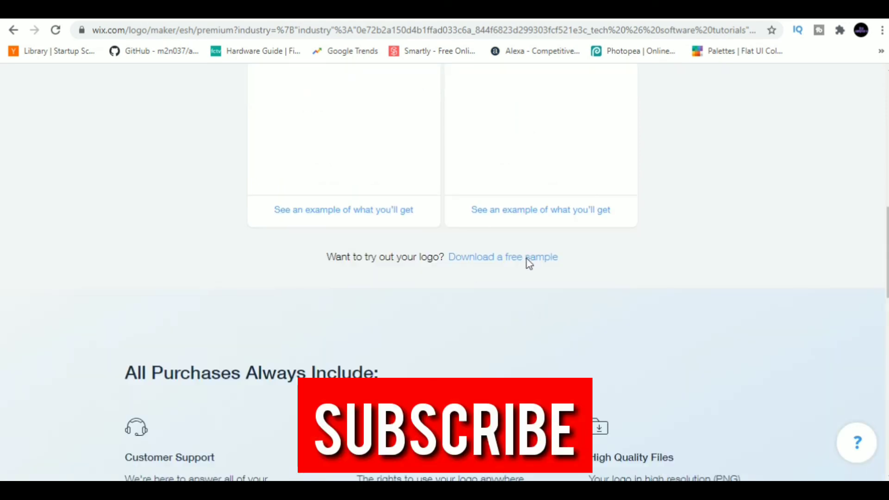
{"action": "left_click", "coordinate": [511, 262]}
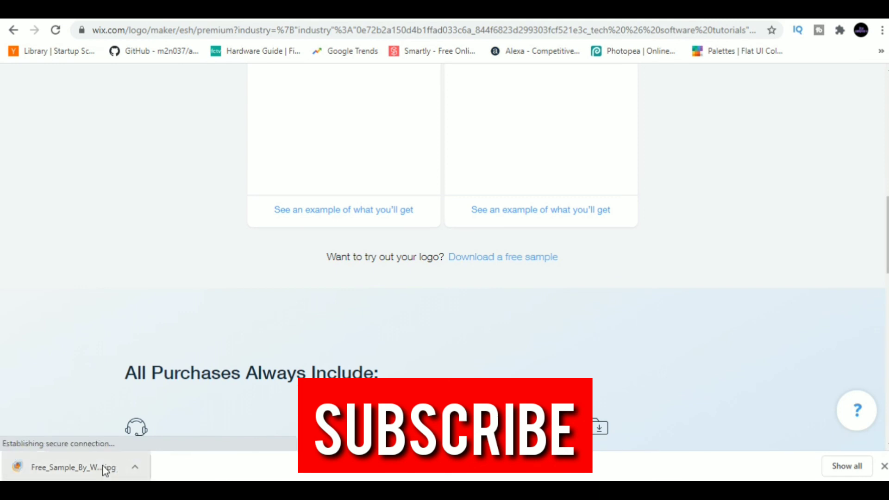
{"action": "left_click", "coordinate": [102, 466]}
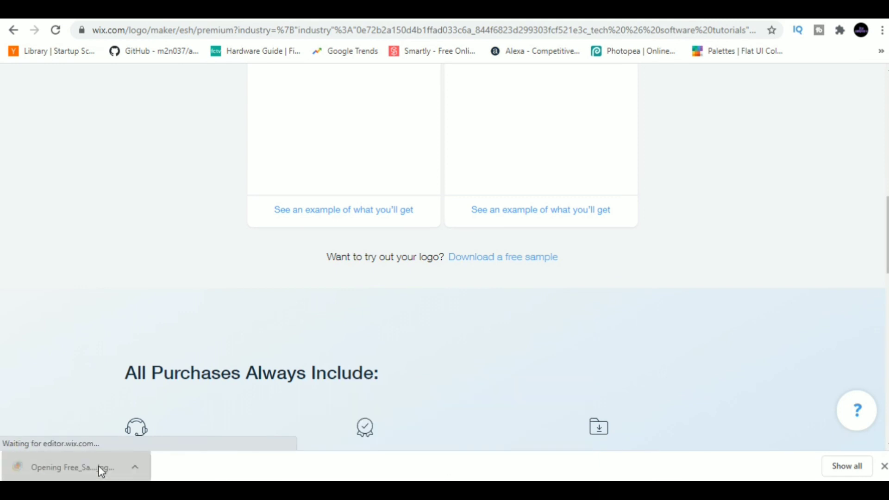